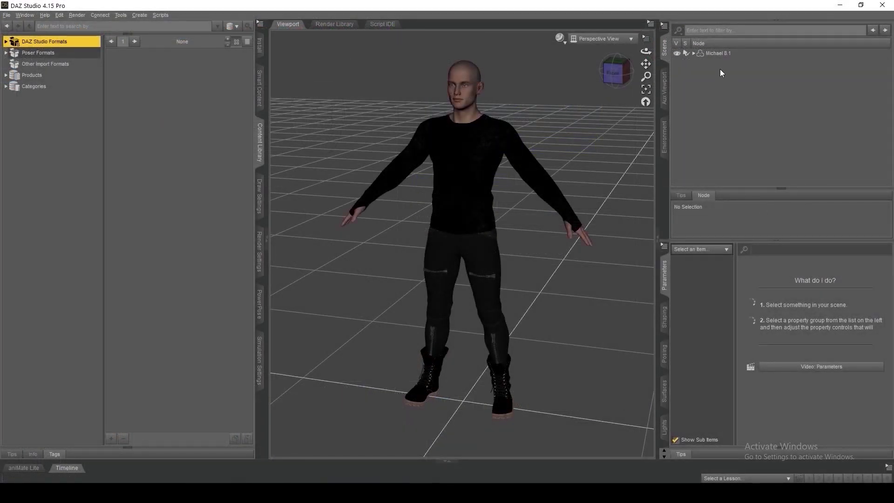
# Filter Michael 8.1's parameters by 'Jaw' and drag Jaw Open to 100%.
pyautogui.click(720, 54)
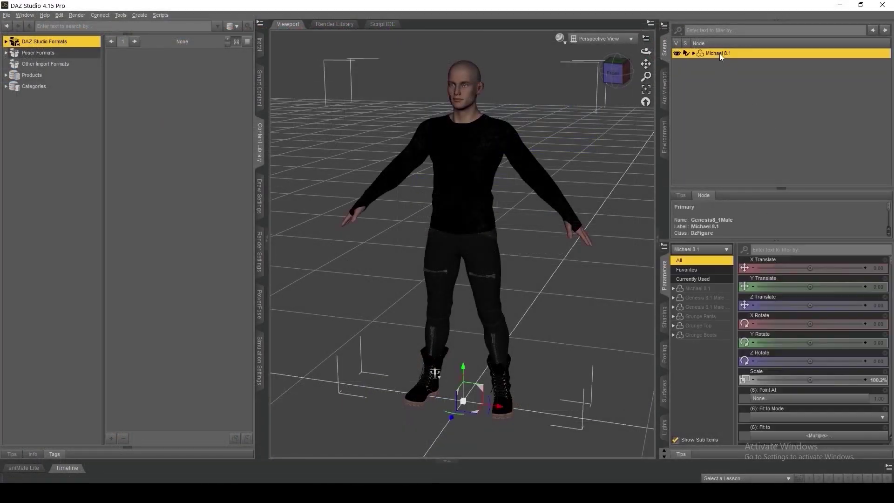
pyautogui.click(699, 288)
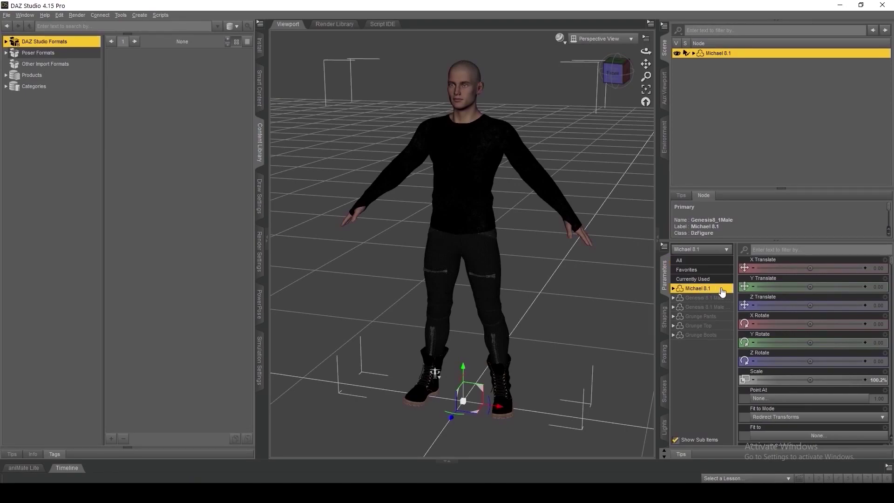
pyautogui.click(795, 250)
pyautogui.write('J')
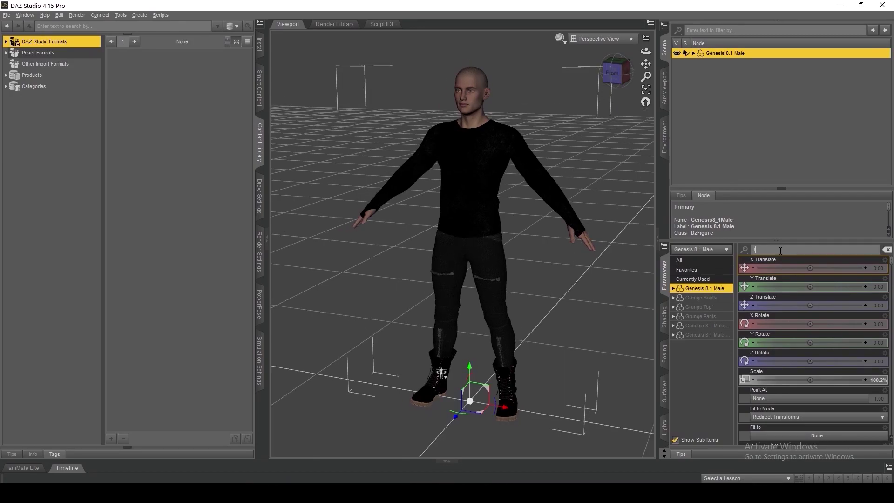
pyautogui.write('aw')
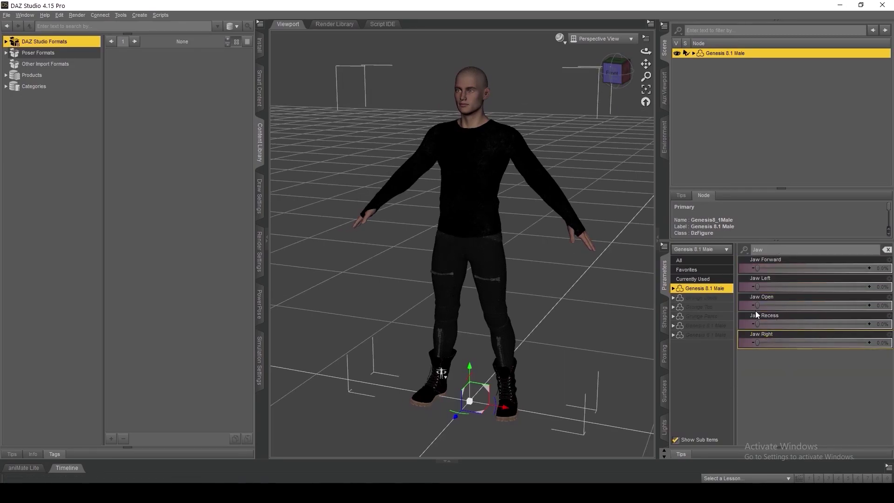
pyautogui.moveTo(812, 303); pyautogui.dragTo(870, 303)
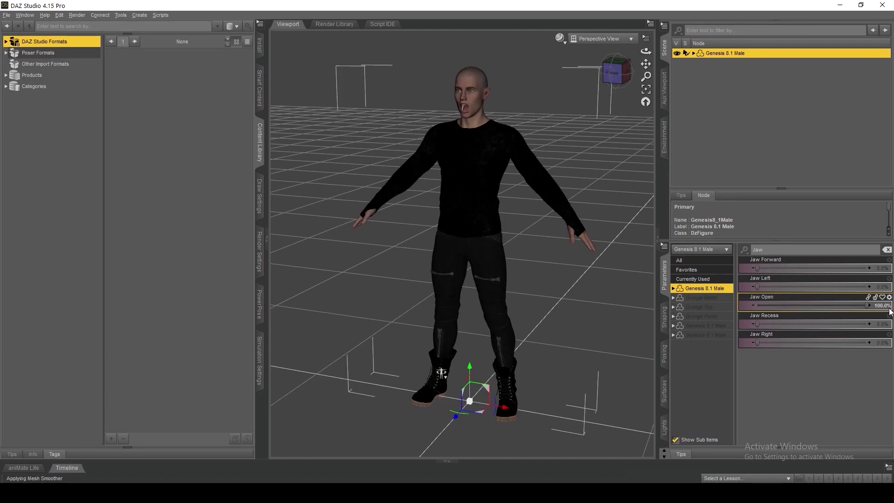
pyautogui.click(889, 298)
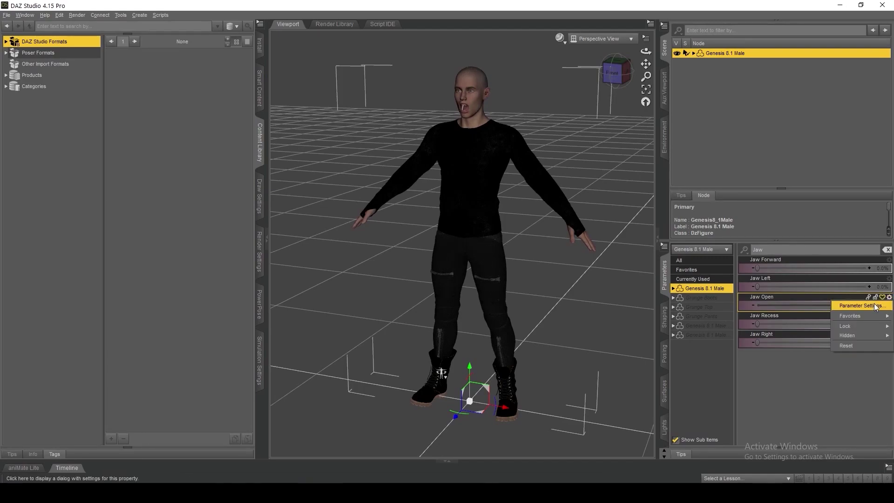
pyautogui.click(875, 306)
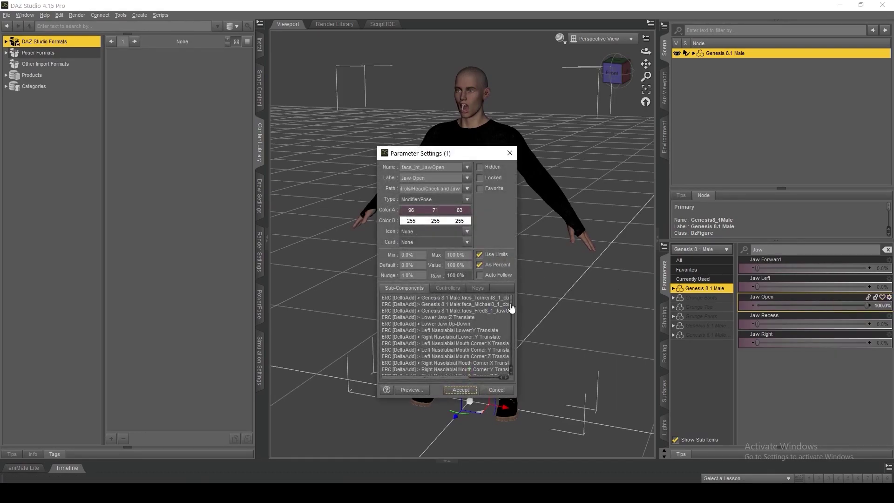
pyautogui.scroll(-4, 512, 307)
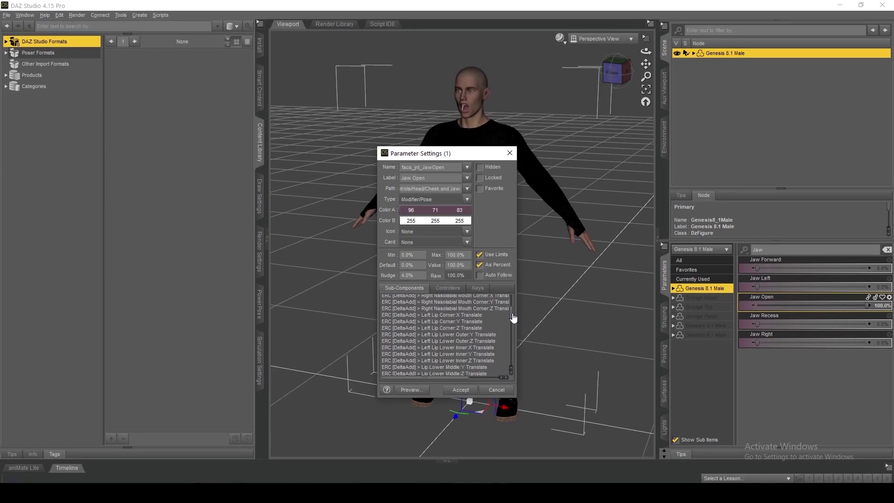
pyautogui.scroll(-1, 513, 318)
pyautogui.scroll(-3, 514, 325)
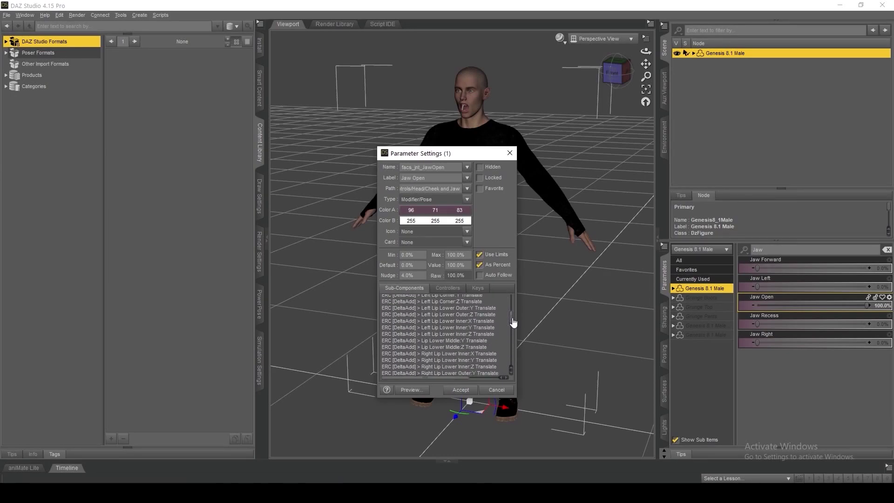
pyautogui.scroll(-3, 515, 333)
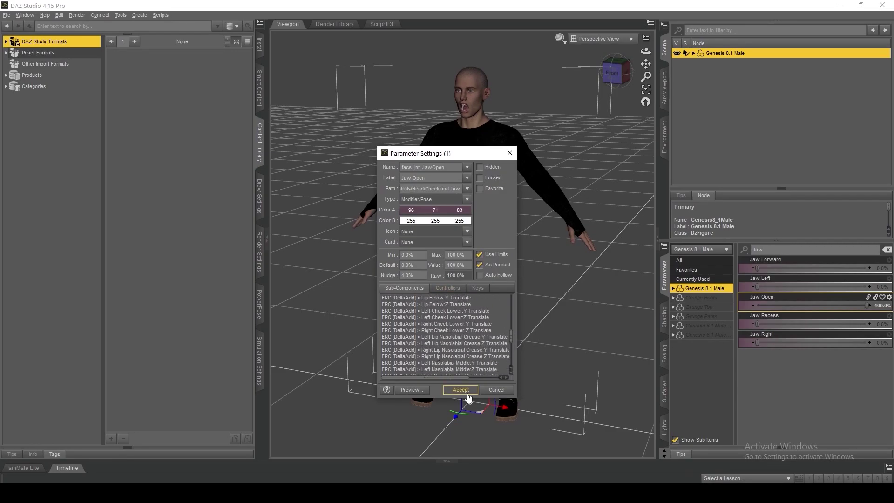
pyautogui.click(509, 153)
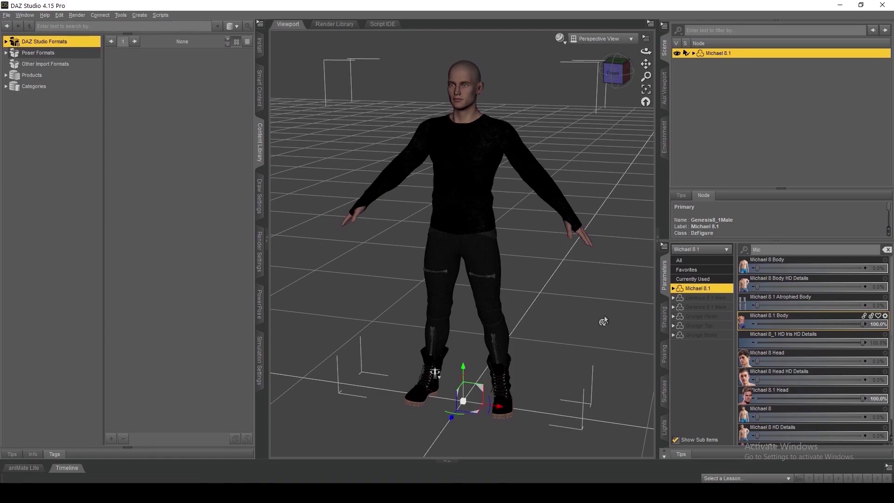
# Clear the selection, then reselect the Michael 8.1 figure in the Scene pane.
pyautogui.click(603, 321)
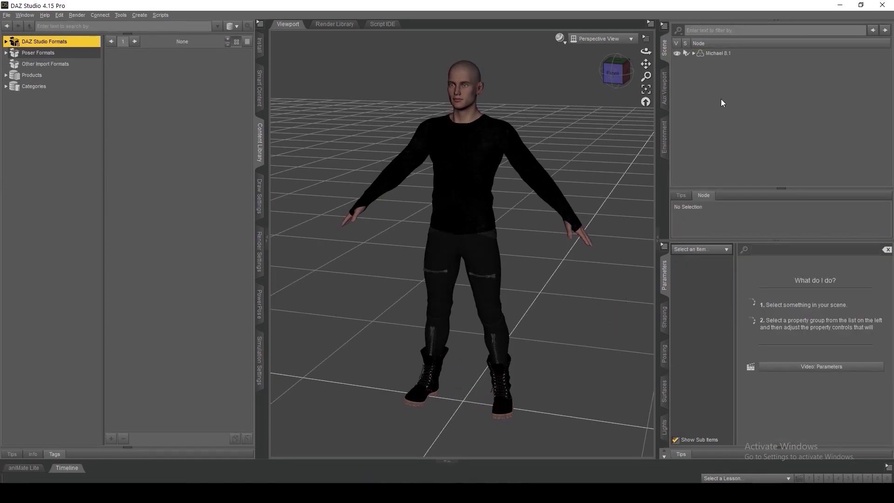
pyautogui.click(723, 53)
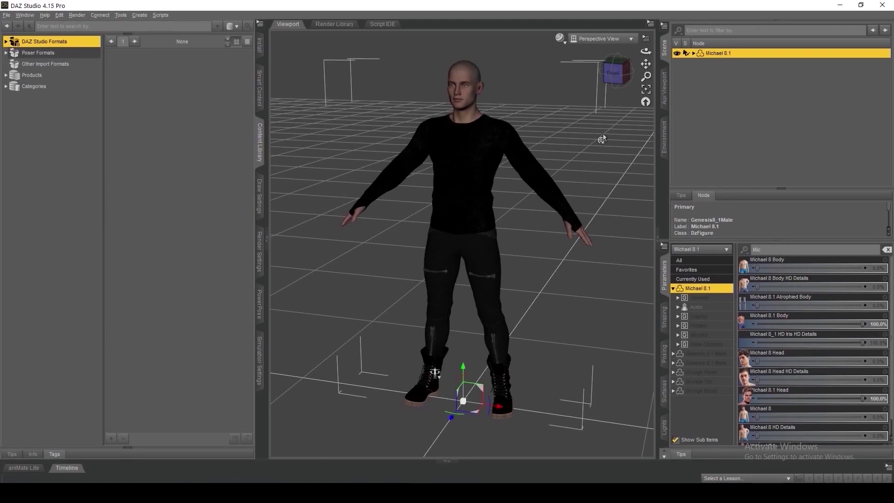
# Run the Daz to Cinema 4D bridge script from Scripts > Bridges and tick Include Morphs.
pyautogui.click(160, 15)
pyautogui.moveTo(165, 27)
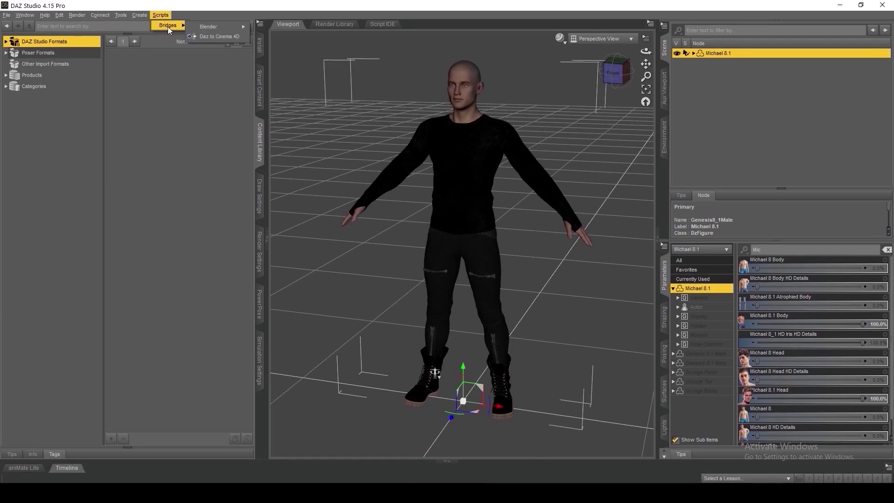
pyautogui.click(169, 90)
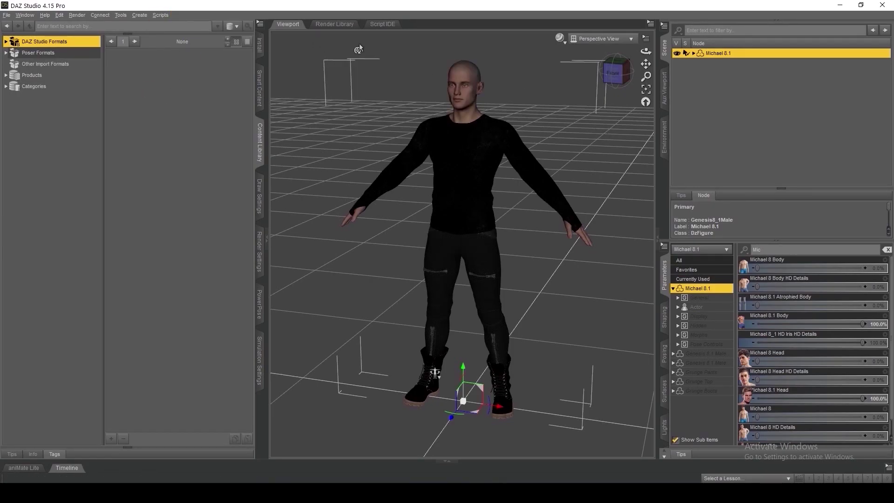
pyautogui.click(383, 23)
pyautogui.click(650, 44)
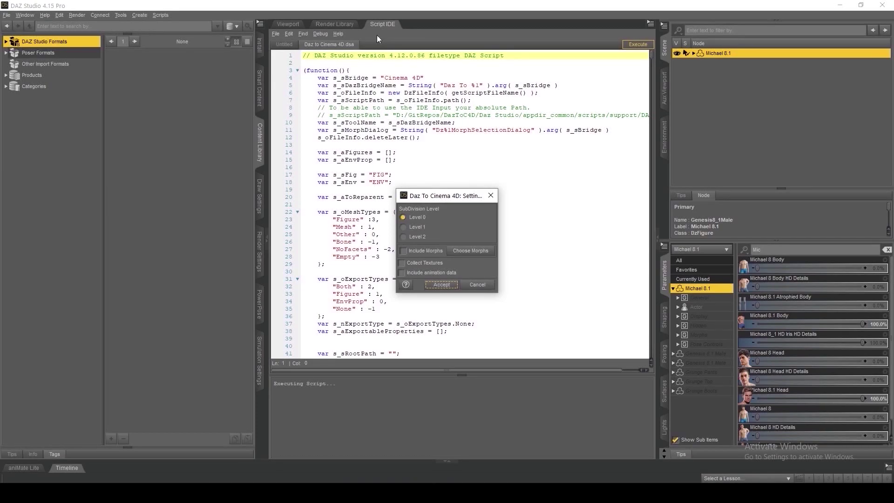
pyautogui.click(403, 251)
# Review the Morphs to Export list in Select Morphs and accept it.
pyautogui.click(478, 251)
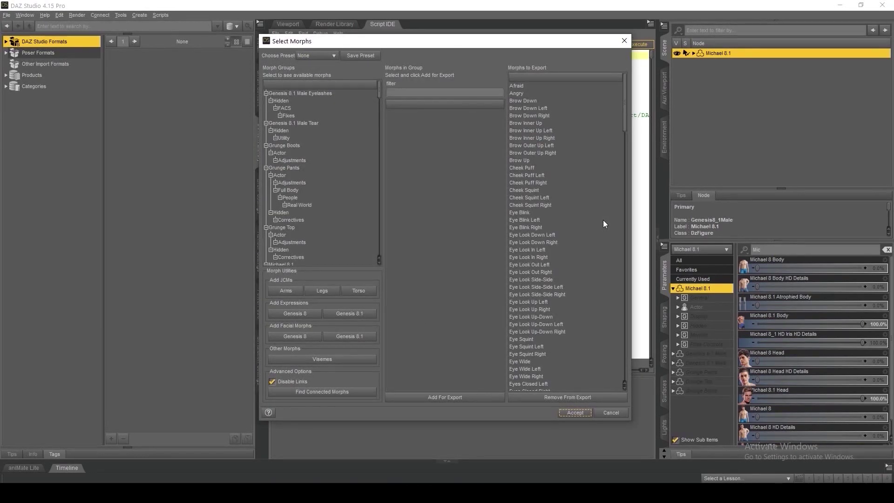
pyautogui.click(289, 294)
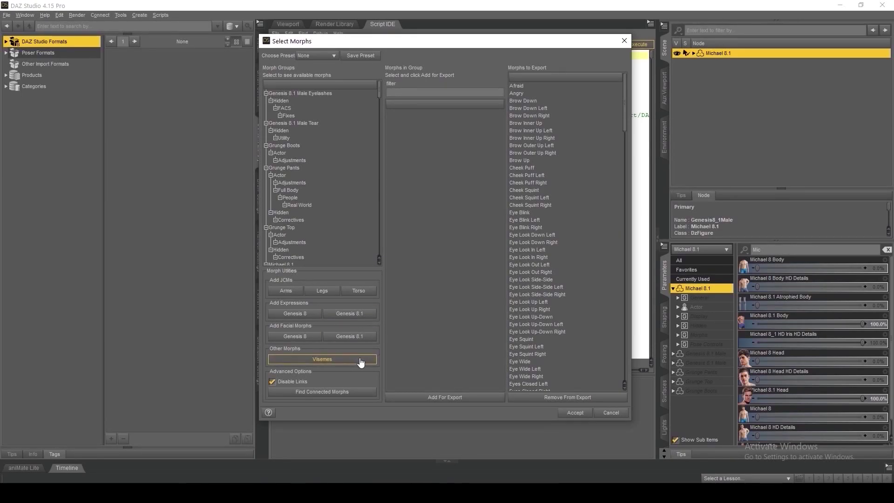
pyautogui.click(574, 412)
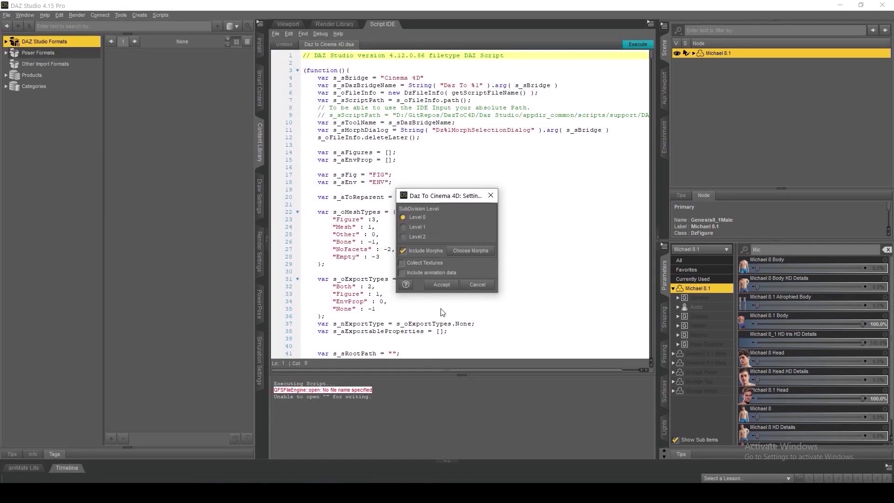
# Accept the Daz To Cinema 4D Settings dialog to export Michael 8.1 with morphs.
pyautogui.click(441, 284)
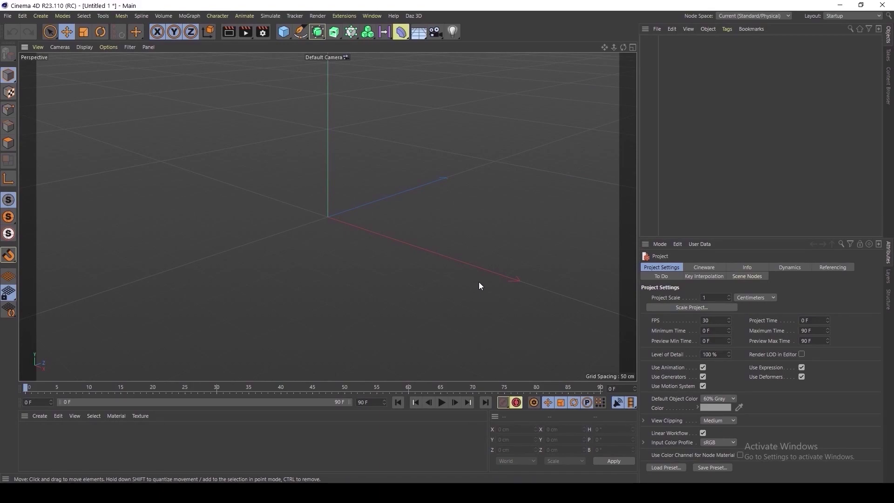
# Import the Genesis character through Daz 3D > Daz to C4D and dismiss the completion message.
pyautogui.click(416, 15)
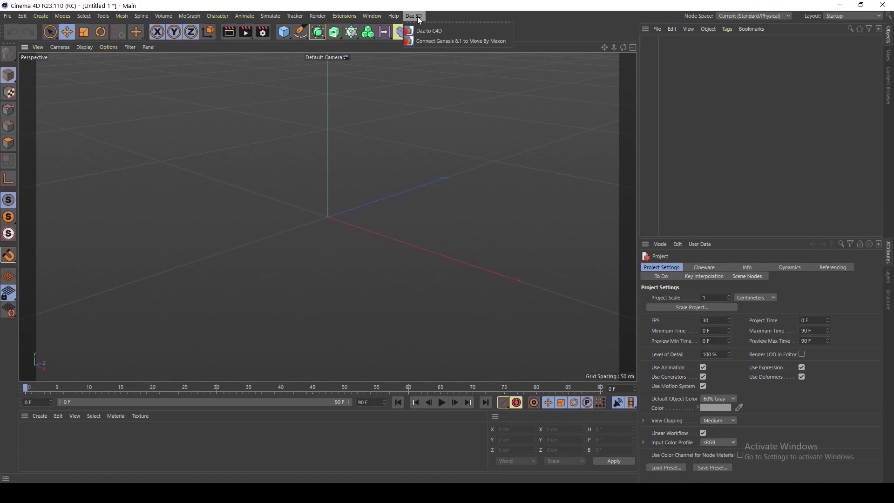
pyautogui.click(437, 31)
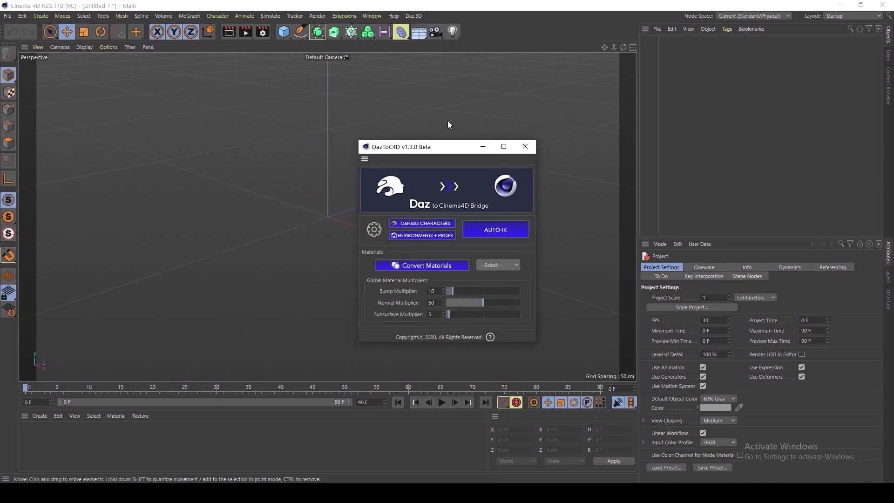
pyautogui.moveTo(458, 146); pyautogui.dragTo(559, 59)
pyautogui.click(484, 279)
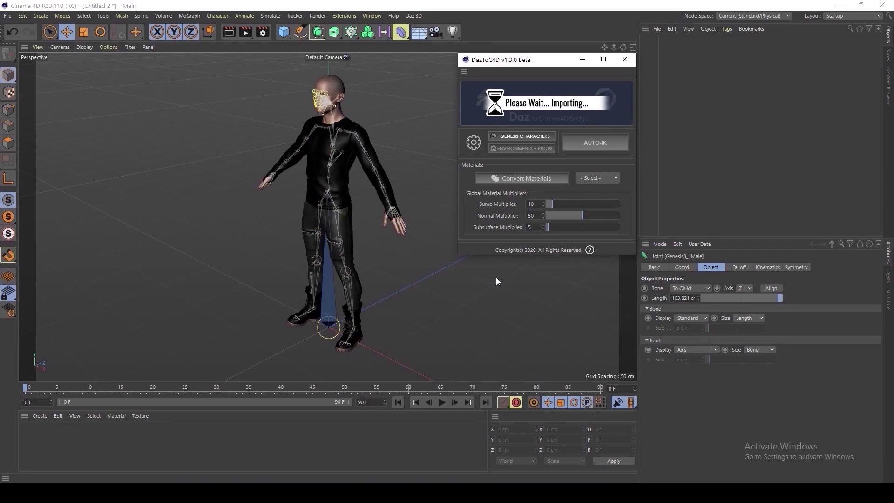
pyautogui.click(495, 271)
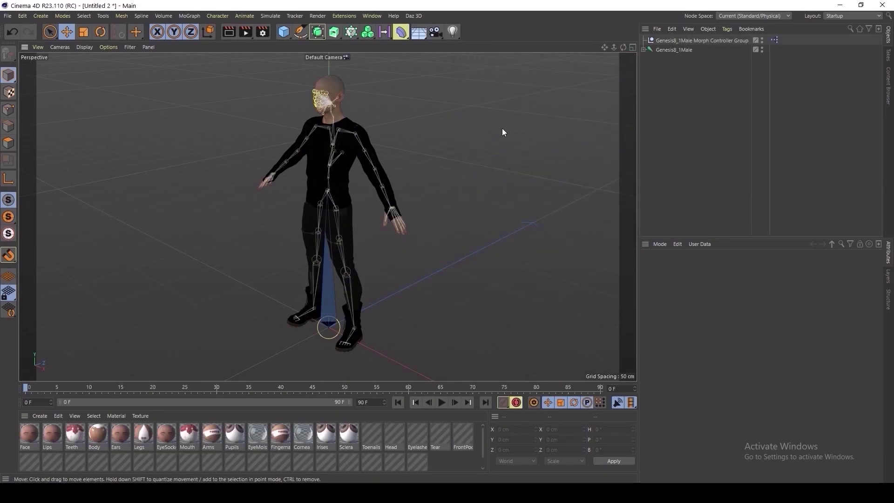
# Uncheck Joint in the viewport Filter menu to hide the skeleton.
pyautogui.click(135, 50)
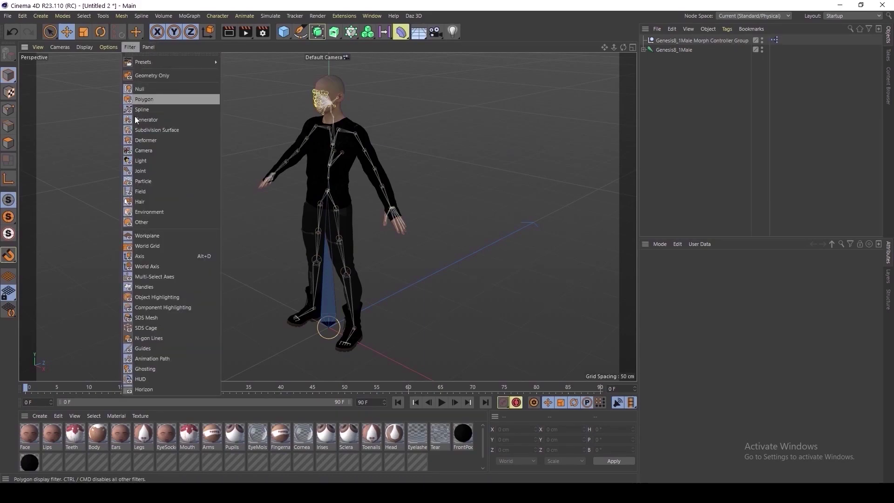
pyautogui.click(146, 168)
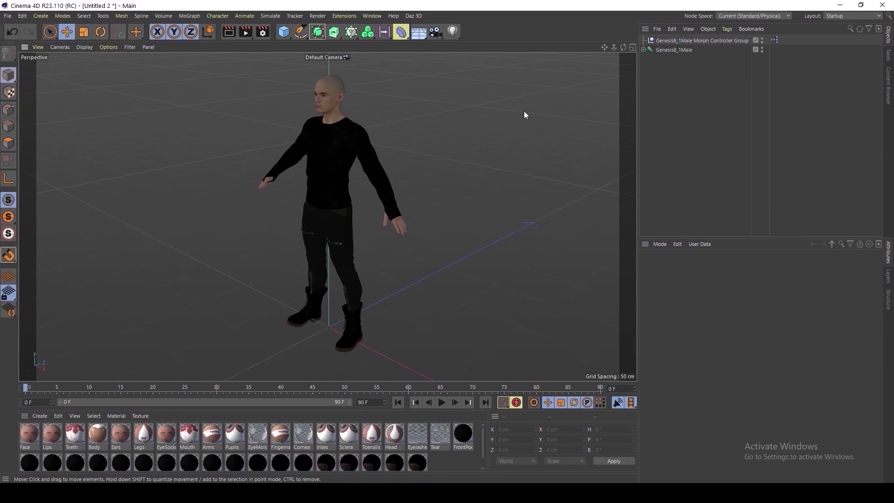
# Preview the Afraid, Angry, Frown, Shock and Surprised morphs on the controller group, resetting each to 0%.
pyautogui.click(716, 43)
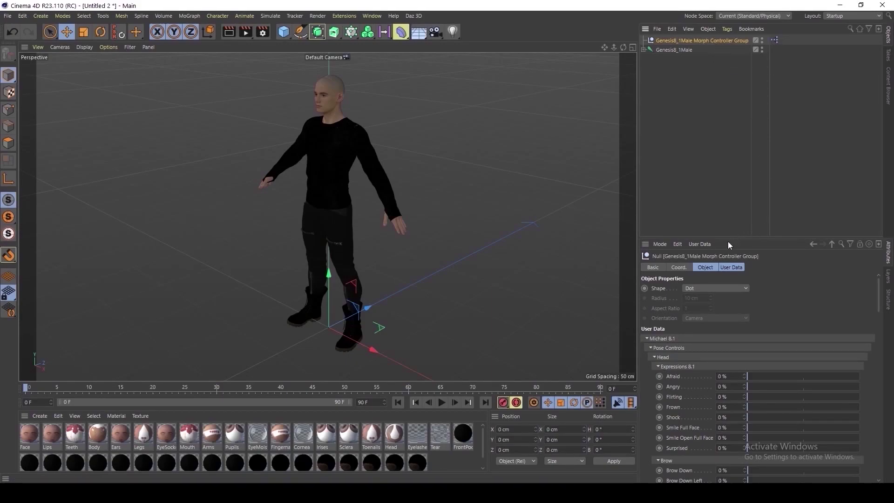
pyautogui.moveTo(720, 237); pyautogui.dragTo(722, 66)
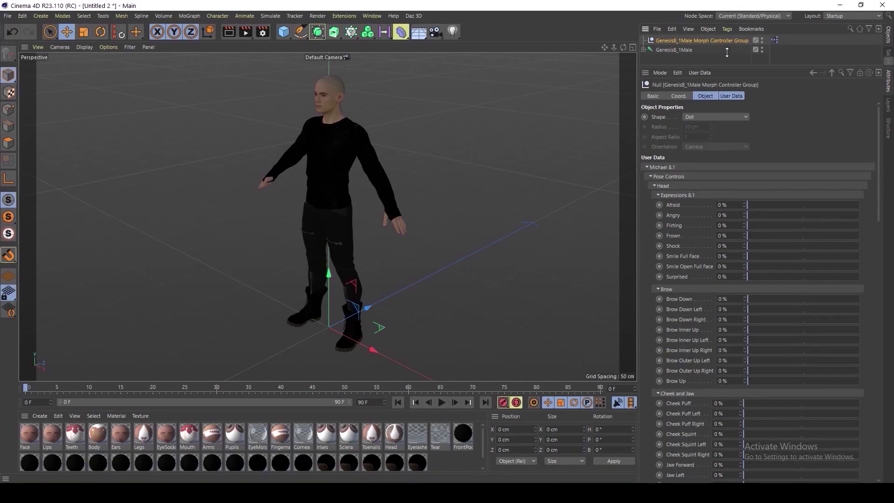
pyautogui.scroll(-3, 780, 286)
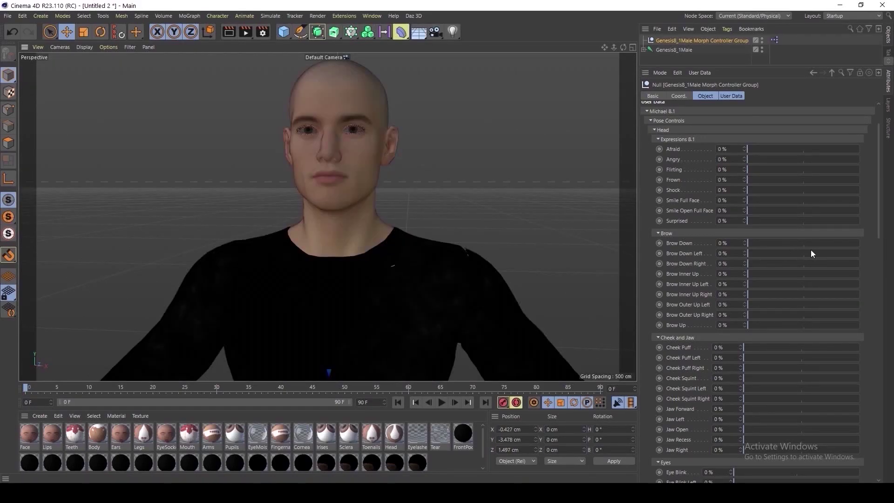
pyautogui.moveTo(783, 149); pyautogui.dragTo(689, 148)
pyautogui.moveTo(752, 156); pyautogui.dragTo(797, 181)
pyautogui.moveTo(874, 187); pyautogui.dragTo(666, 197)
pyautogui.moveTo(771, 224); pyautogui.dragTo(649, 245)
pyautogui.moveTo(879, 188); pyautogui.dragTo(878, 107)
pyautogui.click(351, 16)
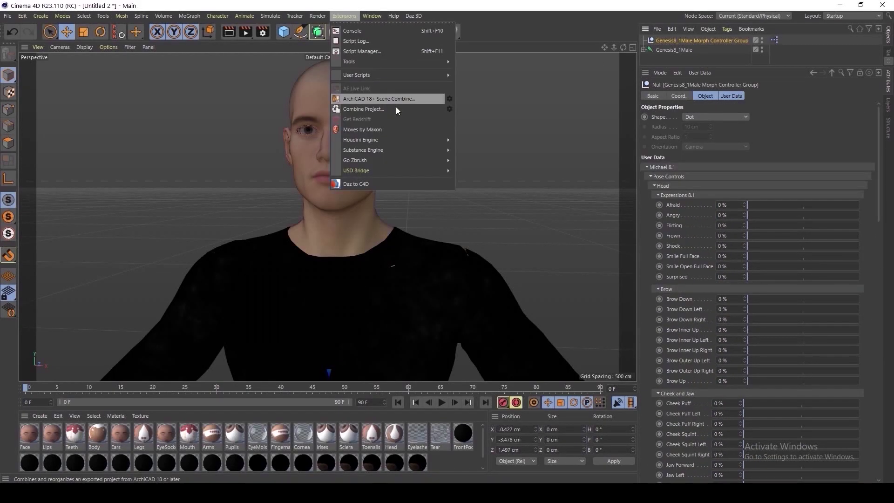
# Open Extensions > Moves by Maxon to list the three recorded face captures.
pyautogui.click(392, 131)
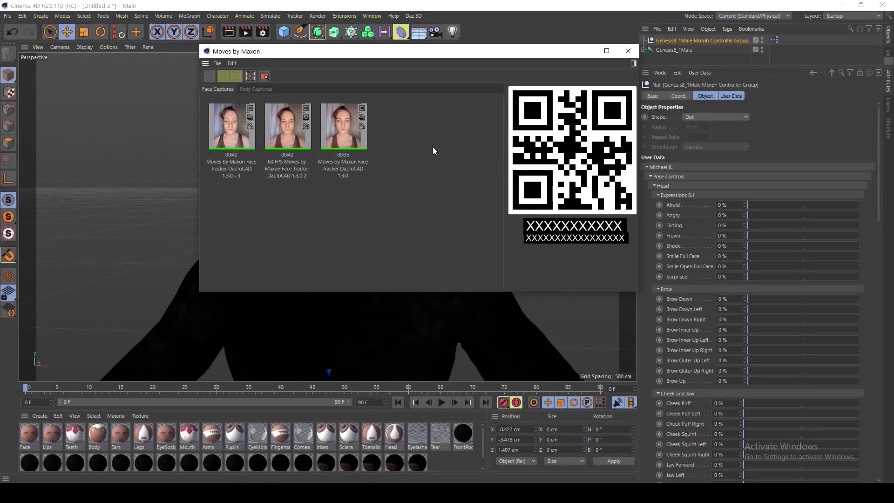
# Run ipconfig in Command Prompt, select the IPv4 Address line, then close the prompt.
pyautogui.press('super')
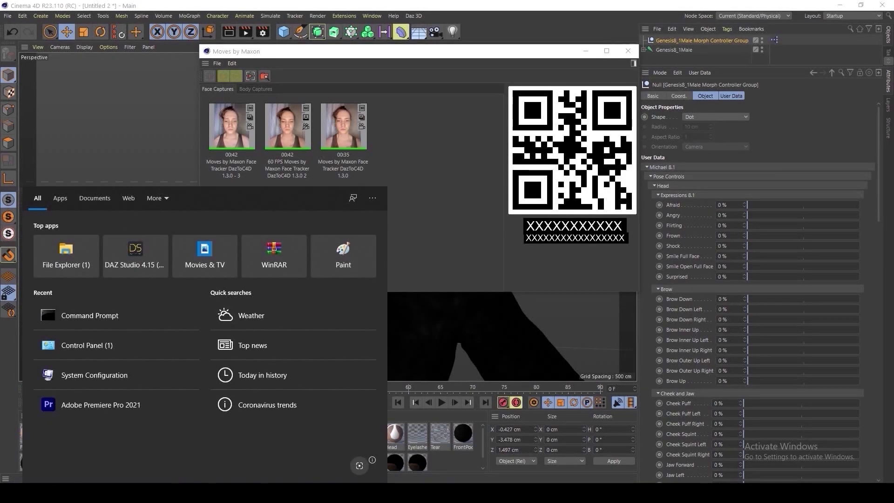
pyautogui.write('cmd')
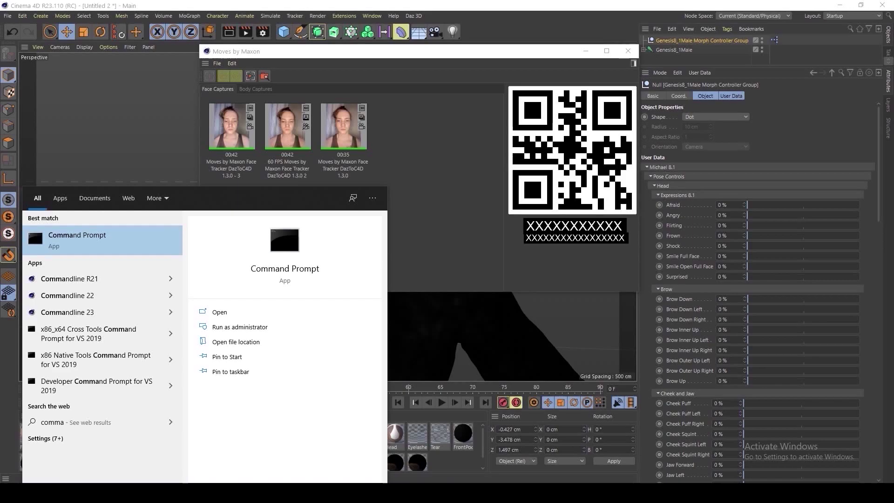
pyautogui.press('Return')
pyautogui.write('ipcon')
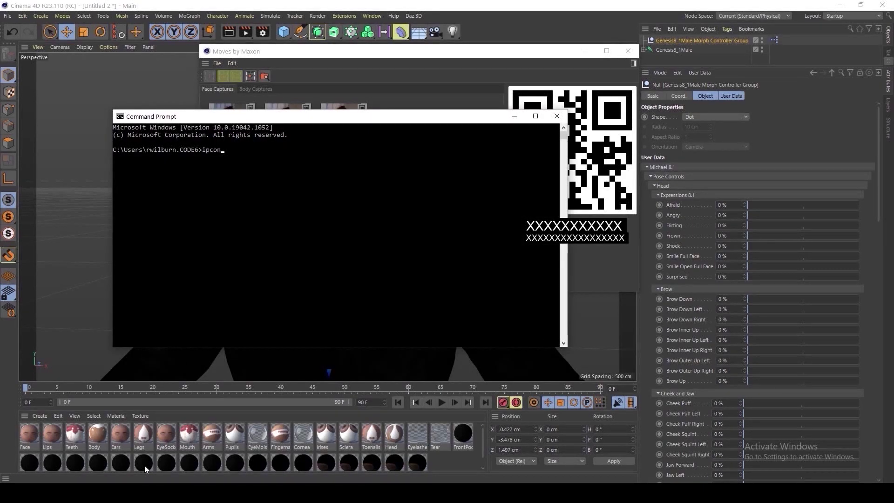
pyautogui.write('fig')
pyautogui.press('Return')
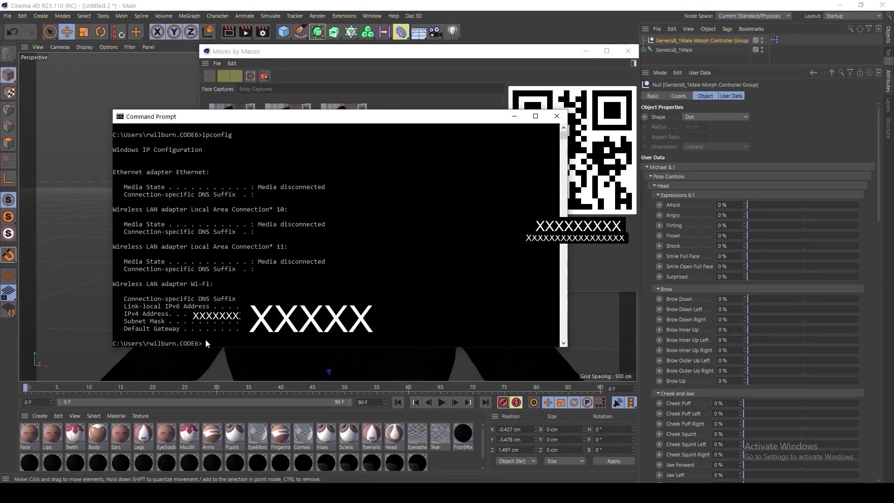
pyautogui.moveTo(120, 313); pyautogui.dragTo(190, 316)
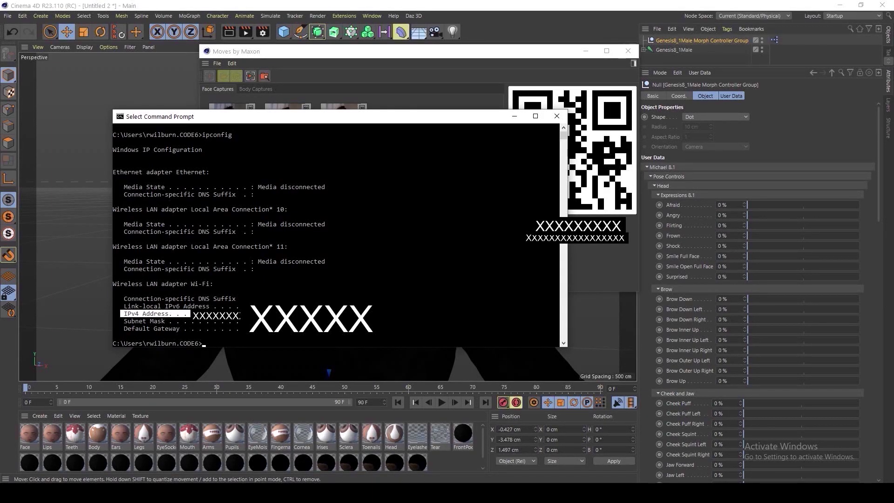
pyautogui.click(556, 115)
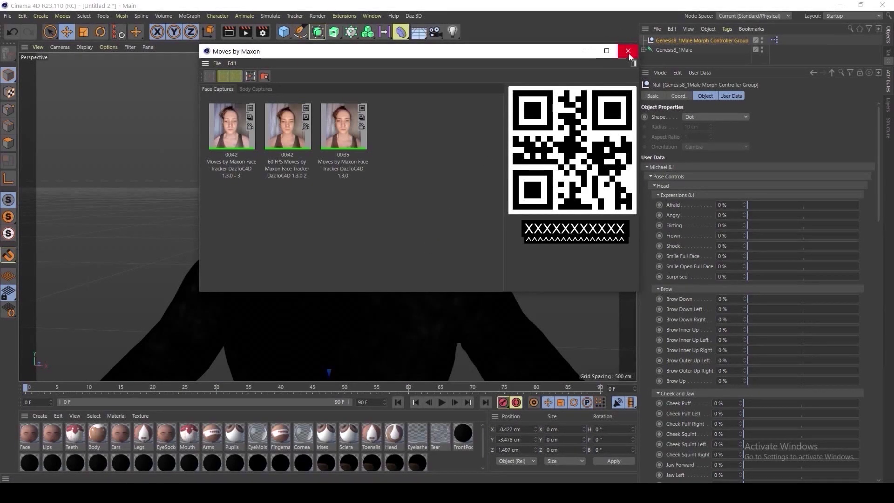
# Load the first Moves by Maxon face capture as a face mesh and delete its video material.
pyautogui.click(240, 124)
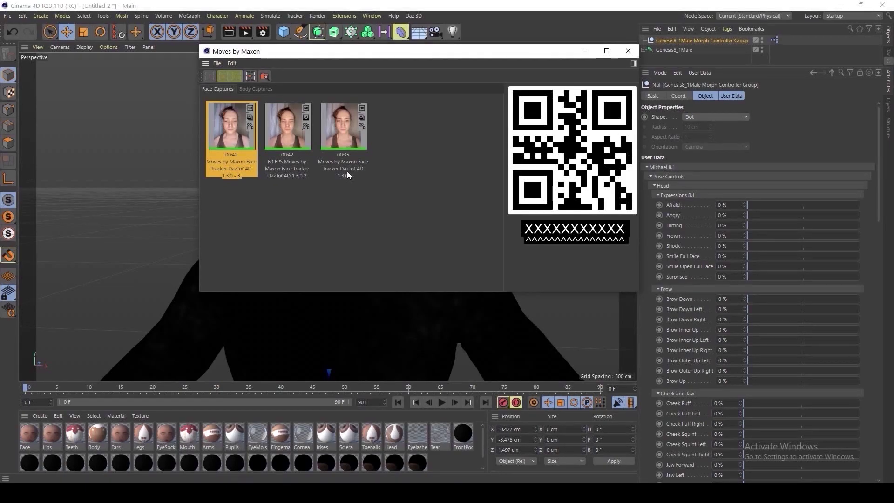
pyautogui.click(628, 51)
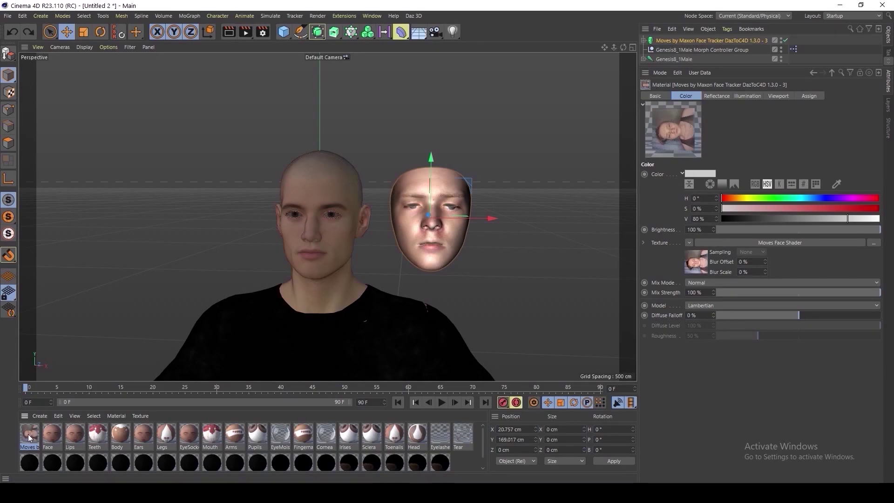
pyautogui.press('Delete')
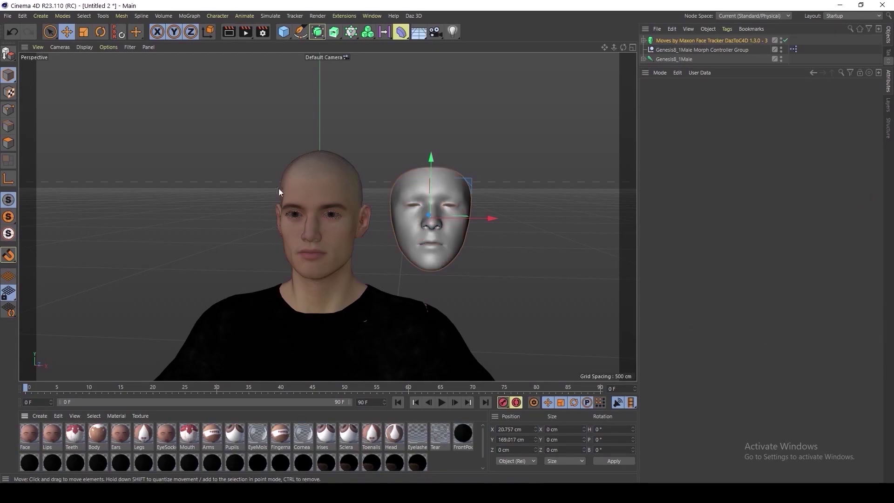
pyautogui.scroll(2, 501, 156)
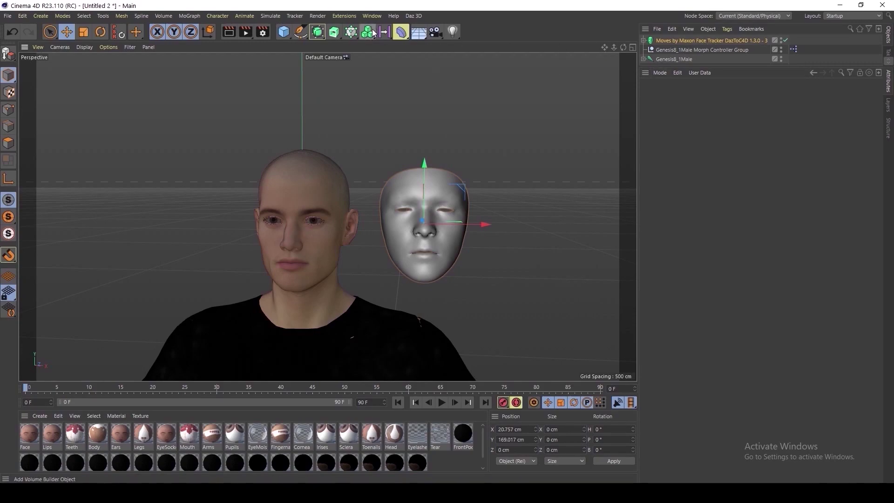
# In the Genesis 8.1 facial capture tool, pick Genesis8_1Male Morph Controller Group and the Moves by Maxon Face Tracker.
pyautogui.click(415, 17)
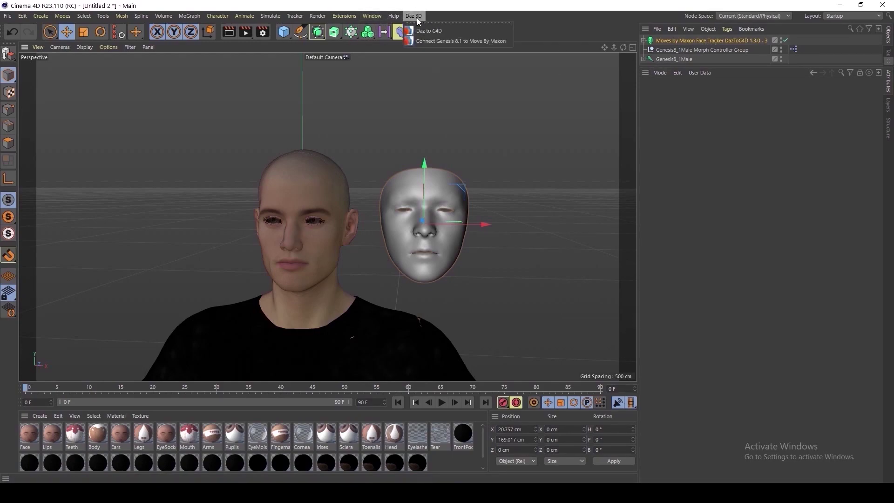
pyautogui.click(448, 41)
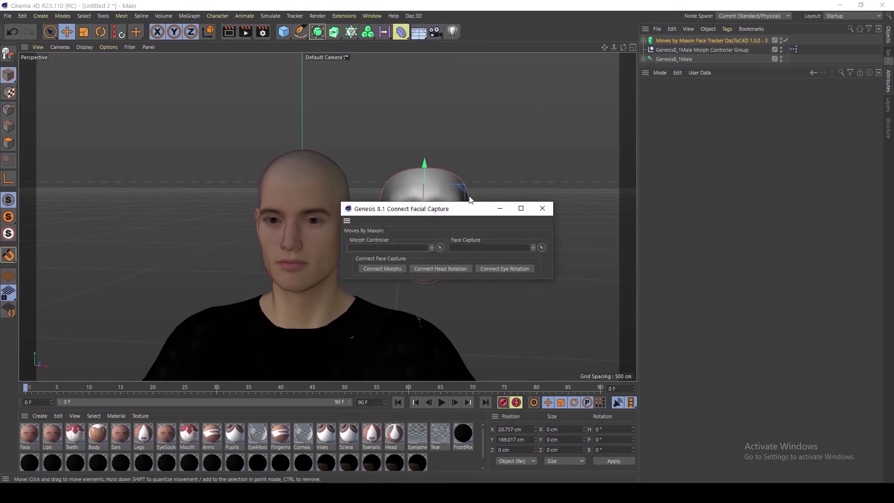
pyautogui.moveTo(469, 208); pyautogui.dragTo(176, 75)
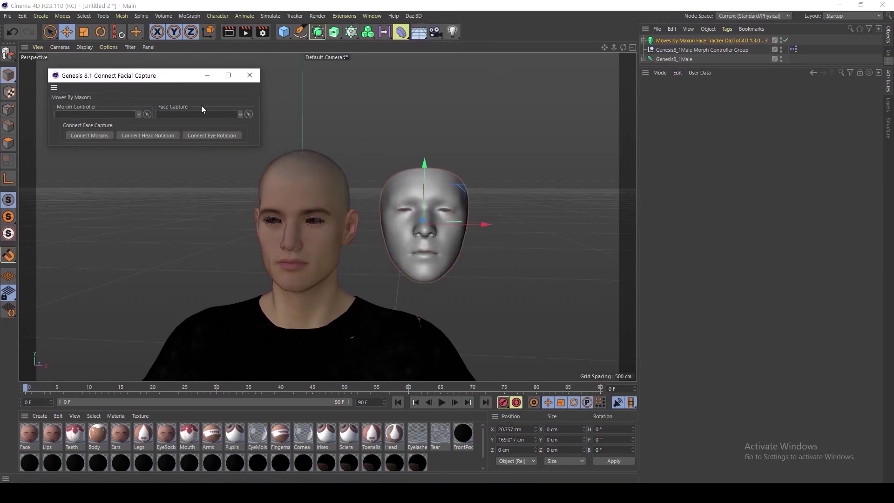
pyautogui.click(147, 114)
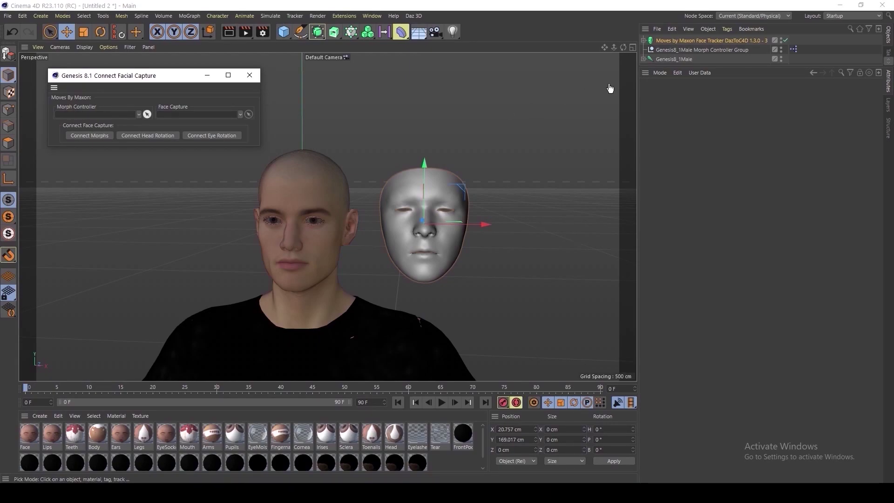
pyautogui.click(703, 51)
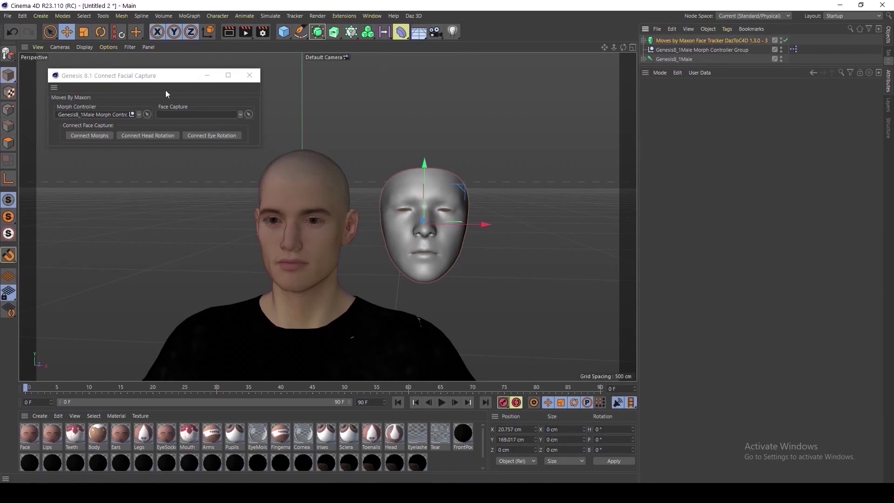
pyautogui.click(249, 114)
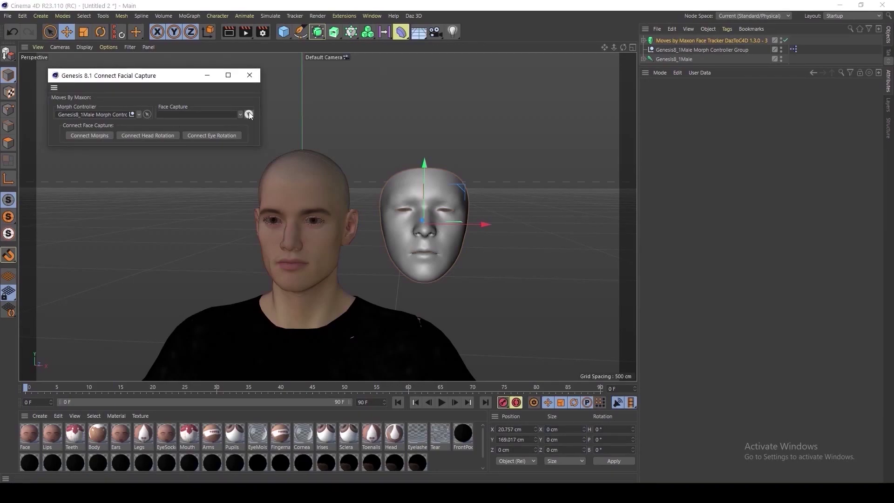
pyautogui.click(687, 41)
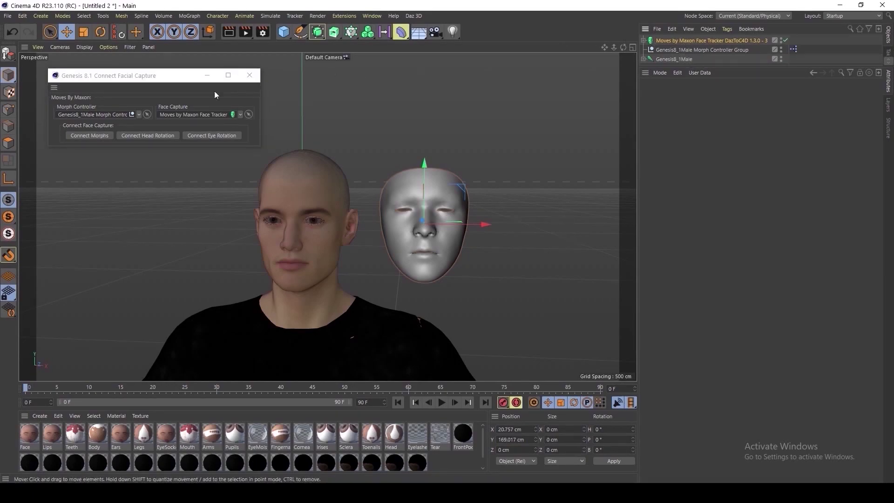
# Connect the capture's morphs, head rotation and eye rotation to the figure, then close the tool.
pyautogui.click(99, 134)
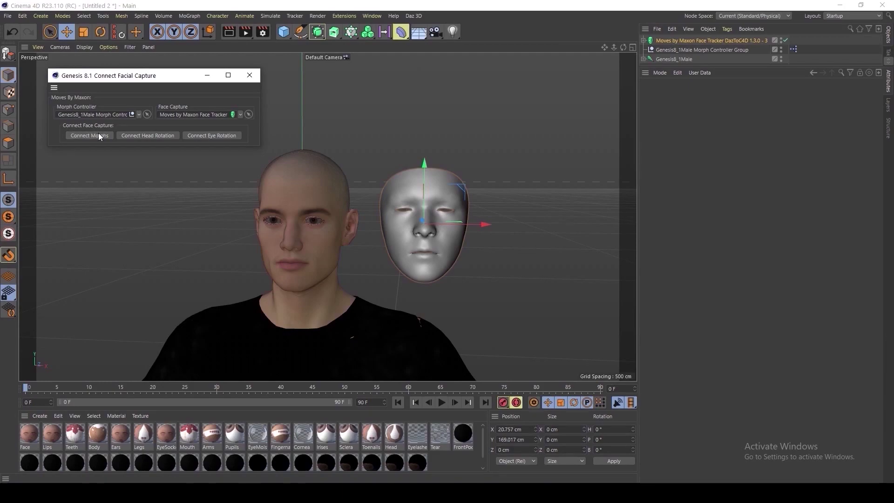
pyautogui.click(153, 132)
pyautogui.click(226, 135)
pyautogui.click(251, 76)
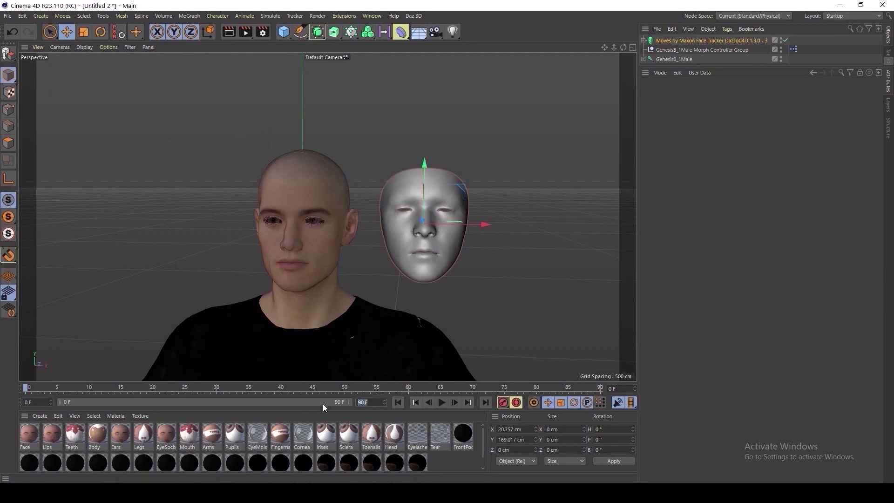
# Extend the preview to 1400 frames, play and scrub to about frame 264, and inspect the Morph Controller sliders.
pyautogui.write('1400')
pyautogui.press('Return')
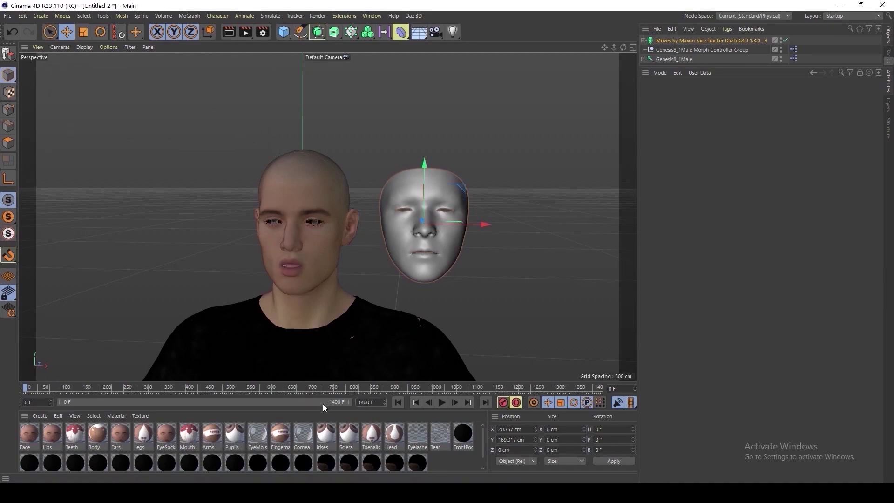
pyautogui.click(441, 402)
pyautogui.moveTo(34, 389); pyautogui.dragTo(600, 388)
pyautogui.click(694, 49)
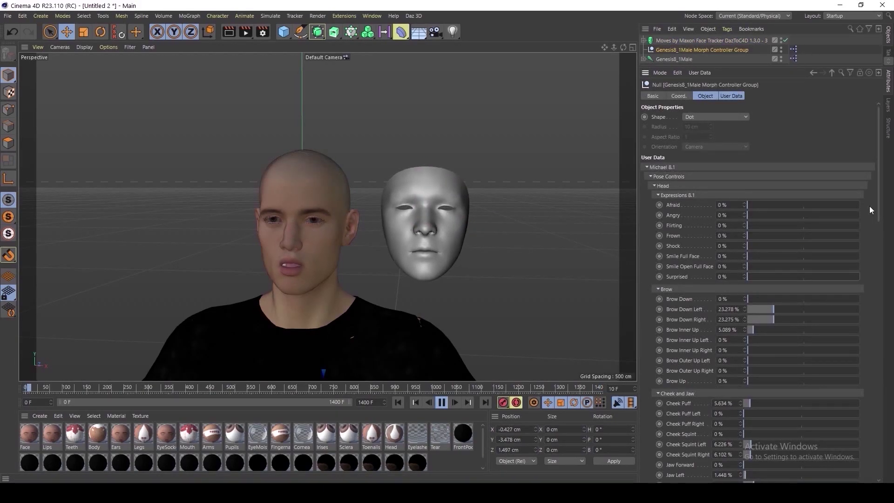
pyautogui.moveTo(877, 195); pyautogui.dragTo(885, 256)
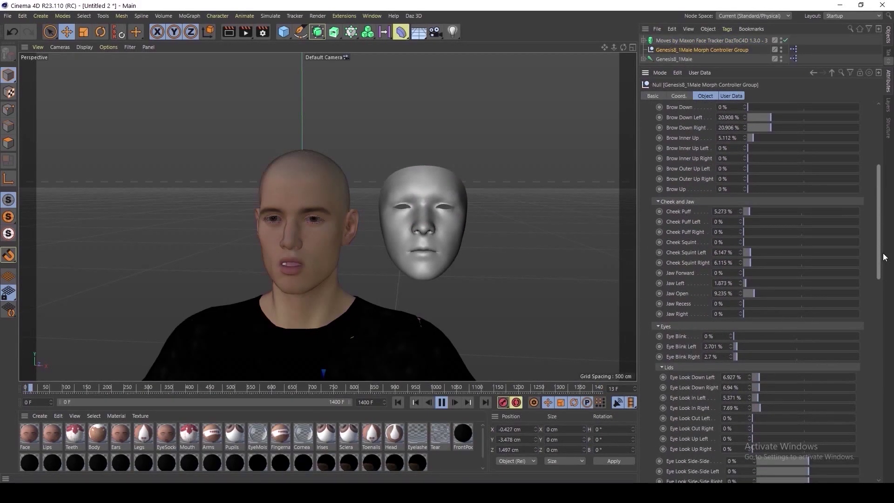